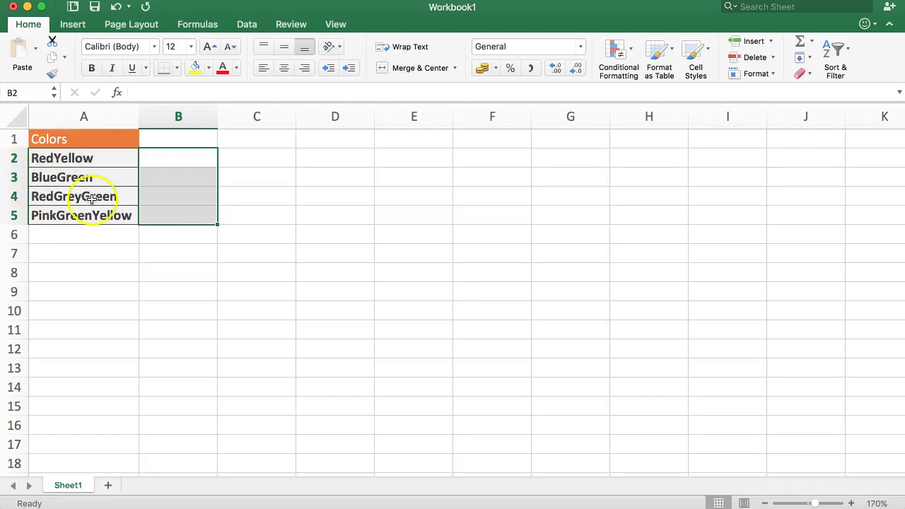
{"action": "left_click", "coordinate": [141, 157]}
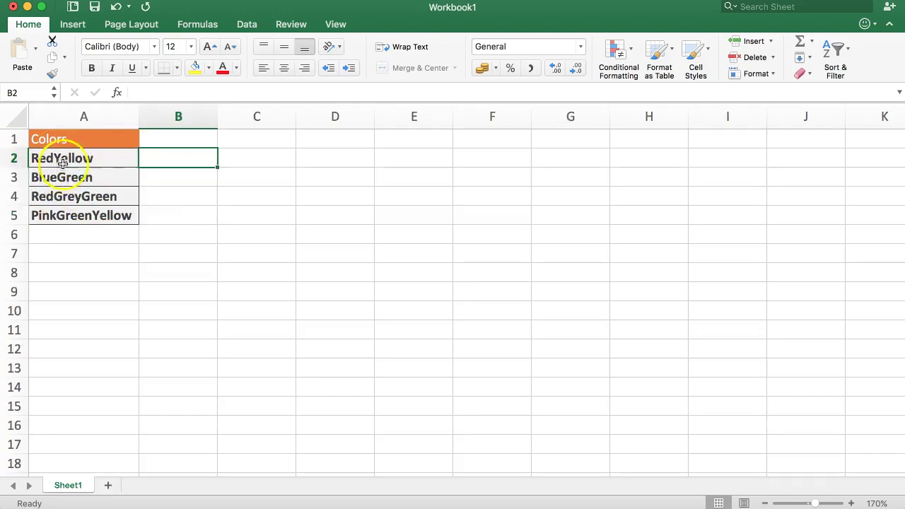
{"action": "left_click", "coordinate": [101, 158]}
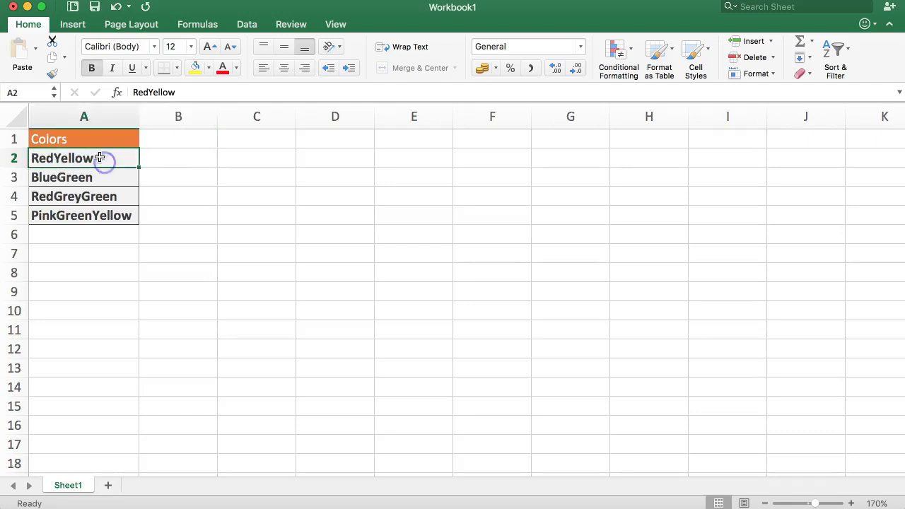
{"action": "type", "text": "ghfhg"}
{"action": "left_click", "coordinate": [213, 177]}
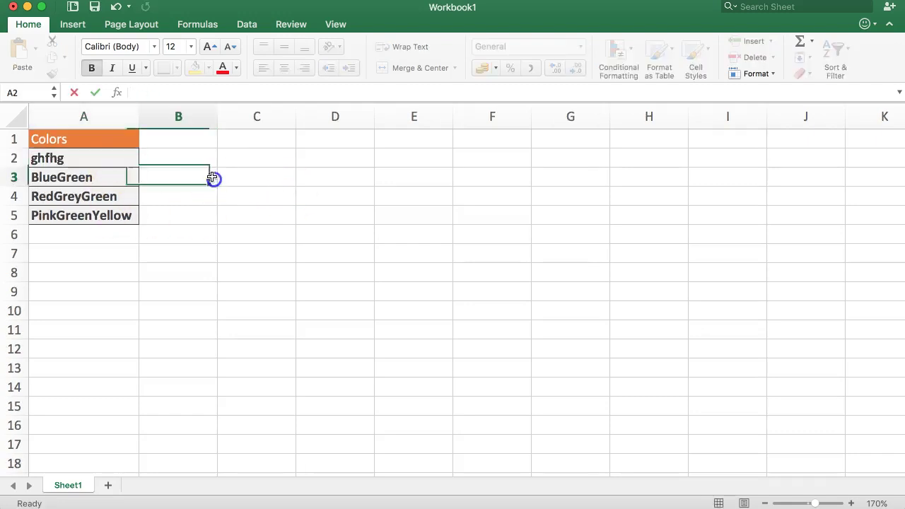
{"action": "left_click", "coordinate": [188, 160]}
{"action": "key", "text": "super+z"}
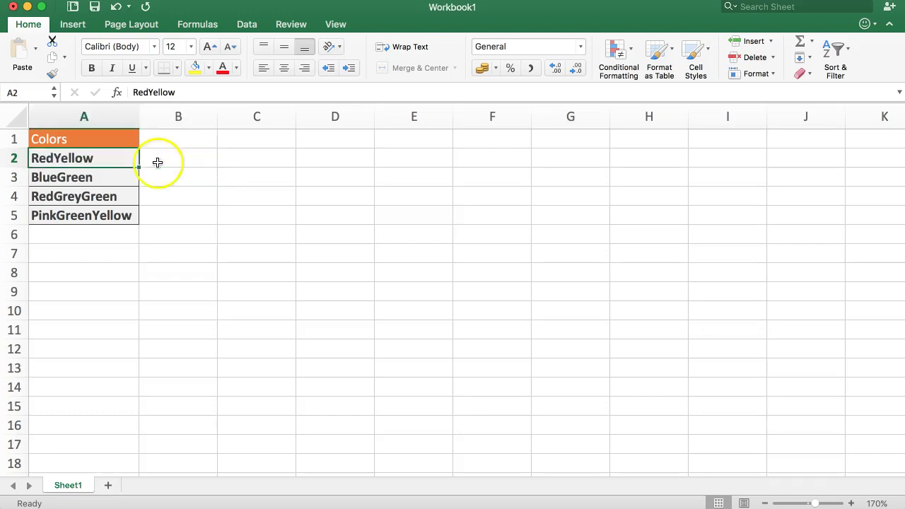
{"action": "left_click", "coordinate": [193, 159]}
{"action": "left_click", "coordinate": [122, 161]}
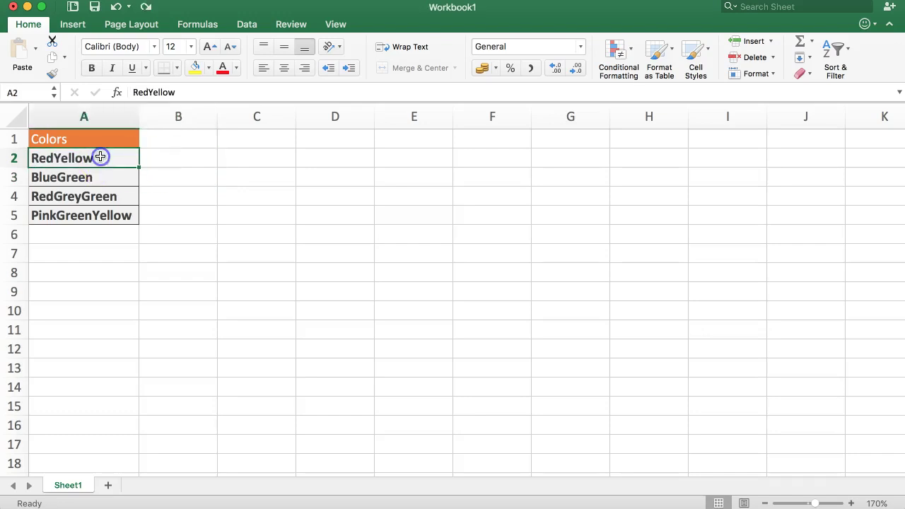
Step: Build a RIGHT formula in B2 with the Formula Builder, using A2 as the text and 6 as the number of characters
{"action": "left_click", "coordinate": [162, 152]}
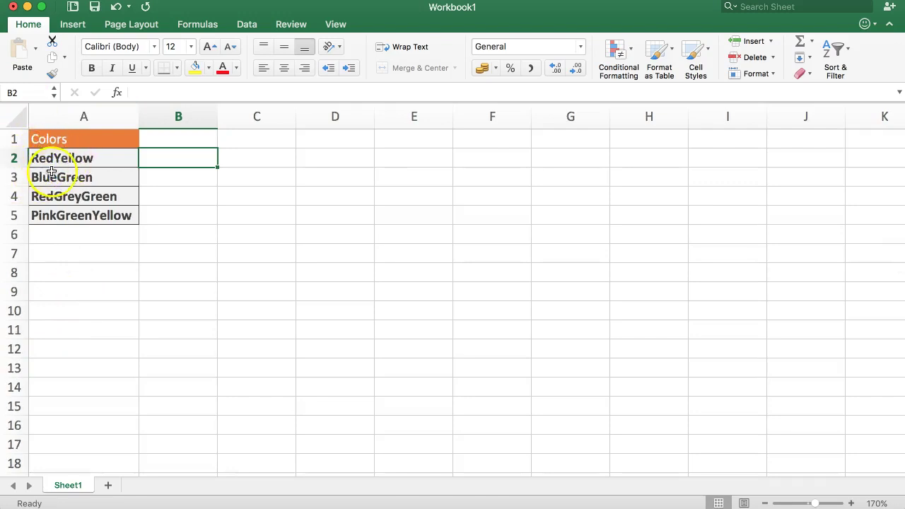
{"action": "type", "text": "=RIGHT"}
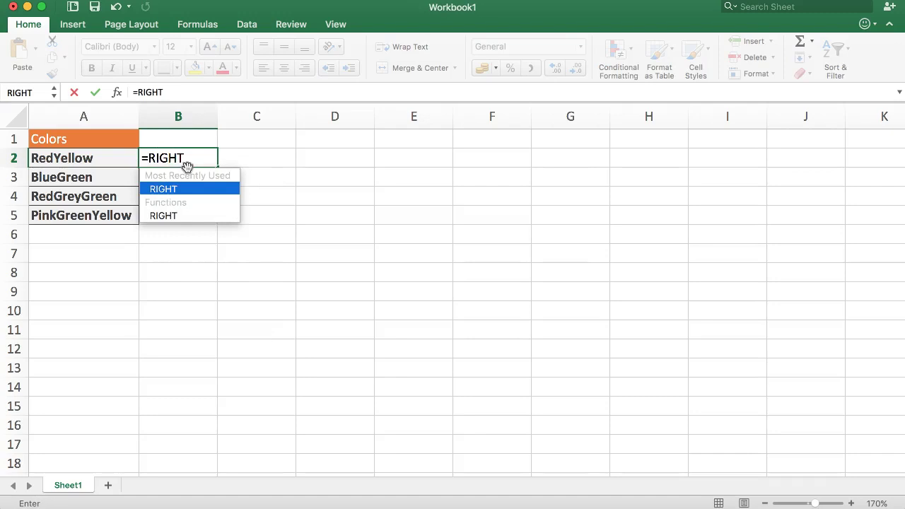
{"action": "type", "text": "("}
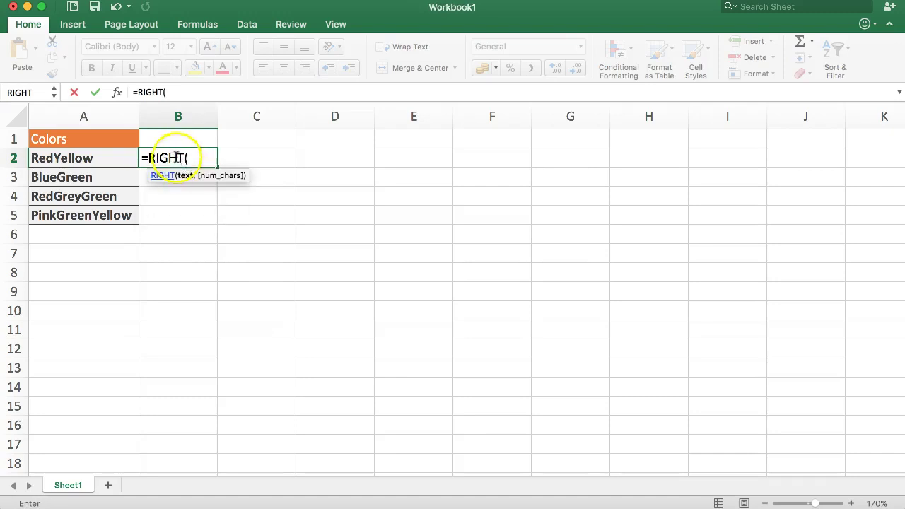
{"action": "left_click", "coordinate": [117, 94]}
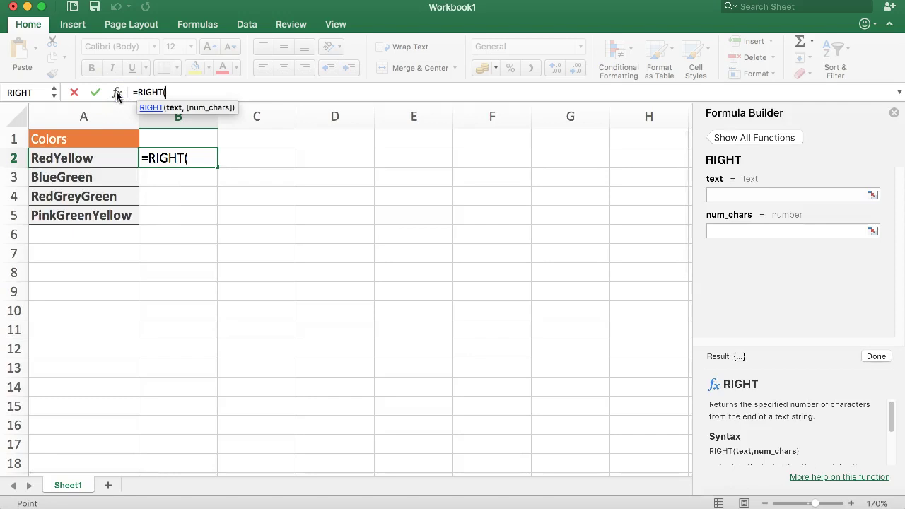
{"action": "left_click", "coordinate": [714, 195]}
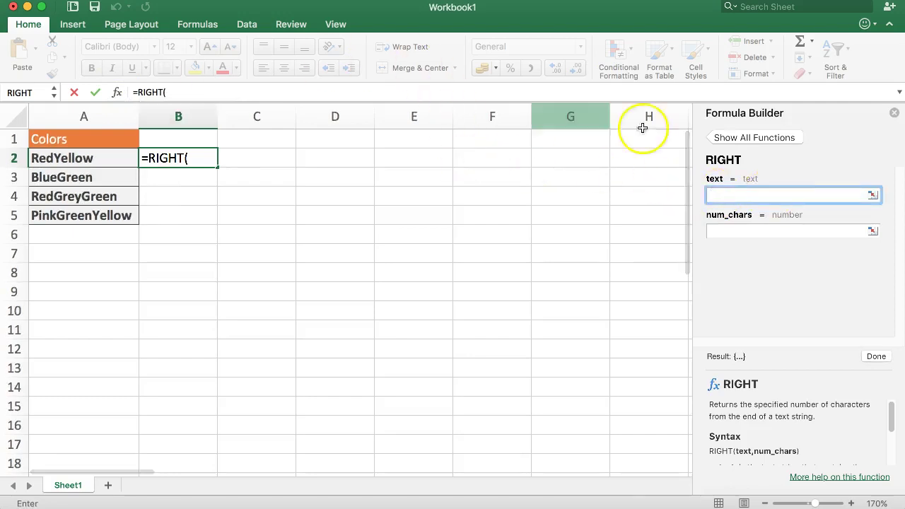
{"action": "left_click", "coordinate": [80, 159]}
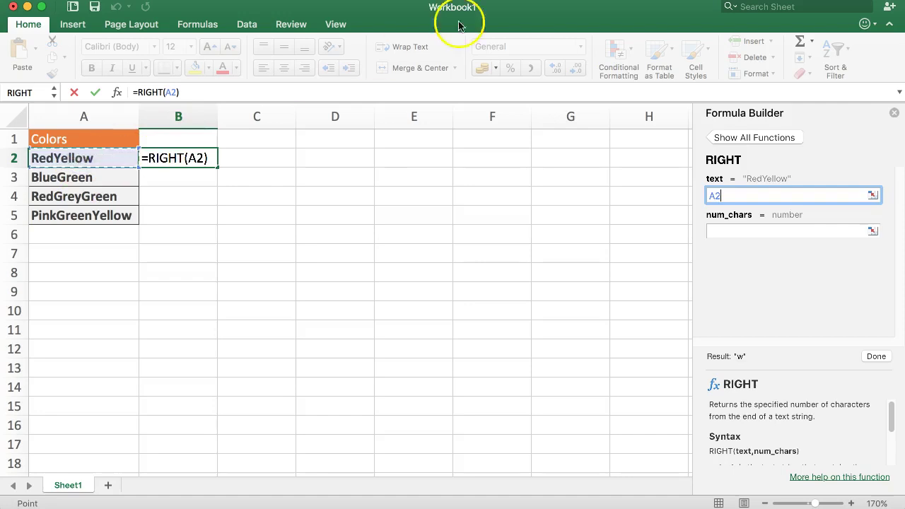
{"action": "left_click", "coordinate": [758, 228]}
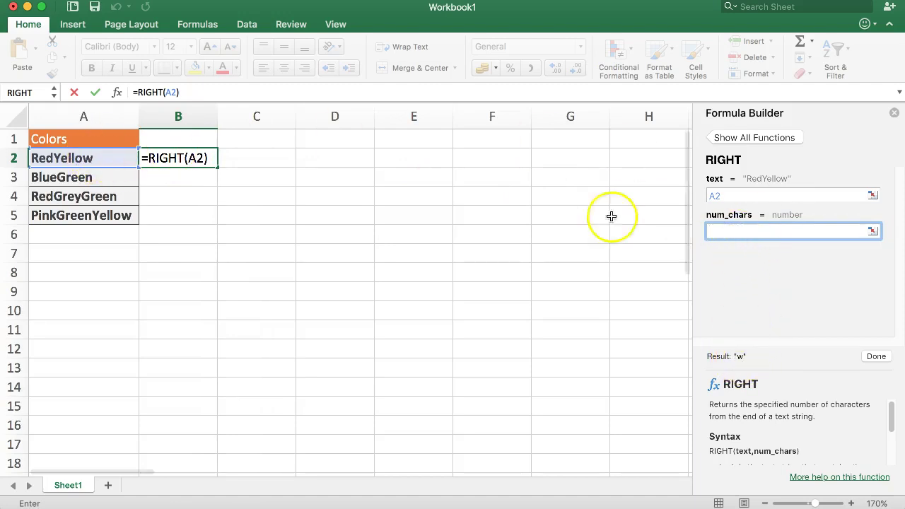
{"action": "left_click", "coordinate": [756, 231]}
{"action": "type", "text": "6"}
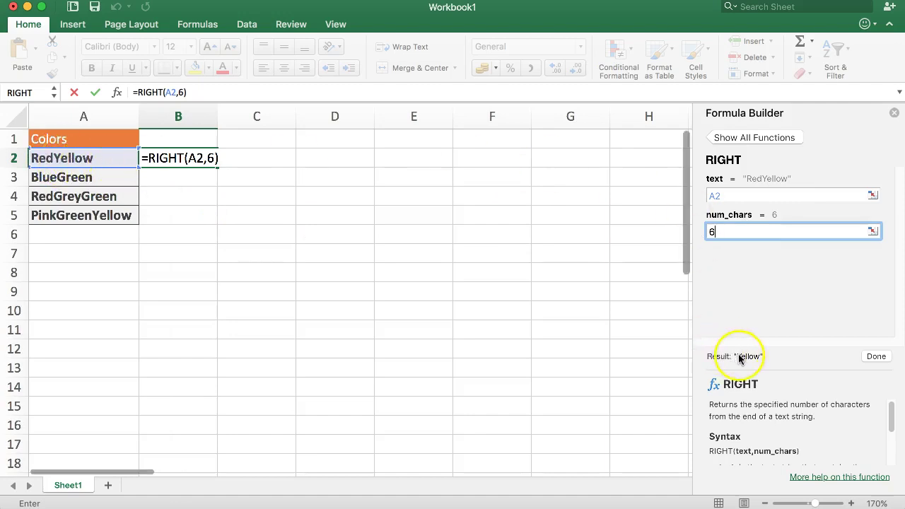
Step: Try 7, 8 and 9 in turn as the number of characters for the RIGHT formula in B2
{"action": "left_click_drag", "start_coordinate": [730, 236], "coordinate": [699, 233]}
{"action": "type", "text": "7"}
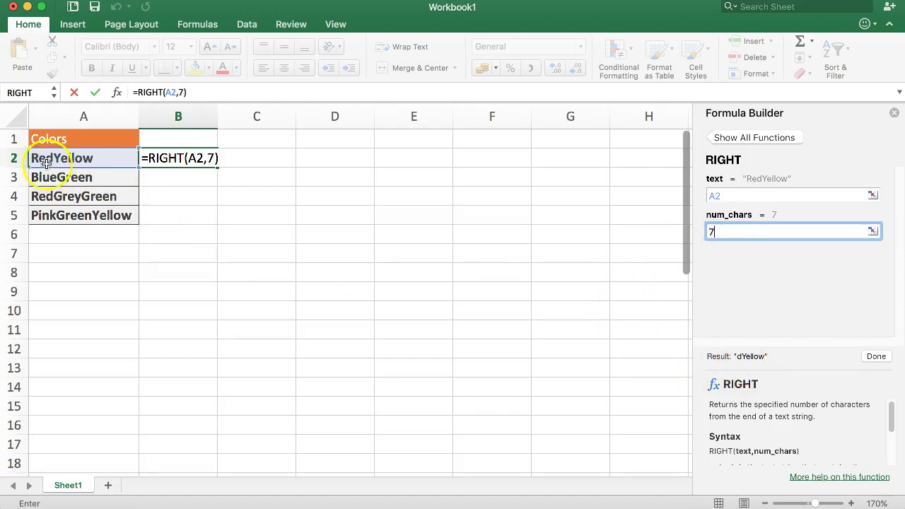
{"action": "left_click_drag", "start_coordinate": [719, 230], "coordinate": [693, 230]}
{"action": "type", "text": "8"}
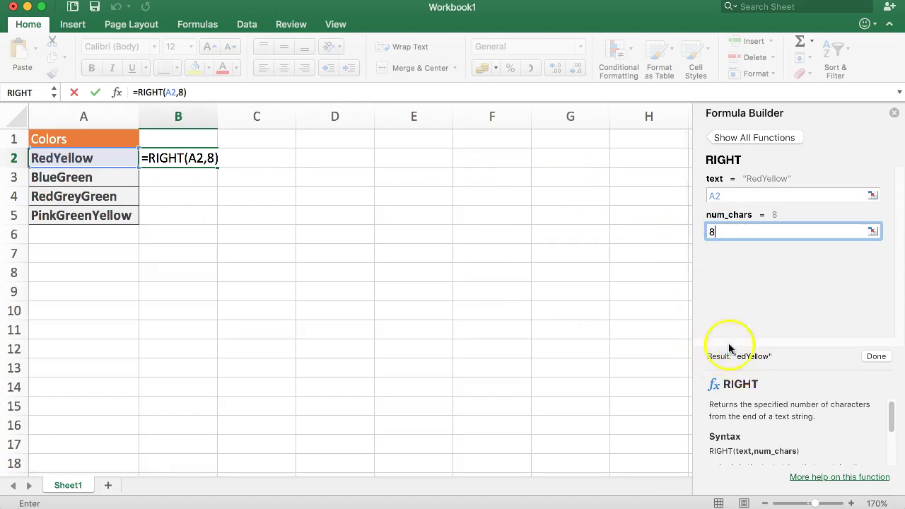
{"action": "left_click_drag", "start_coordinate": [721, 230], "coordinate": [647, 222]}
{"action": "type", "text": "9"}
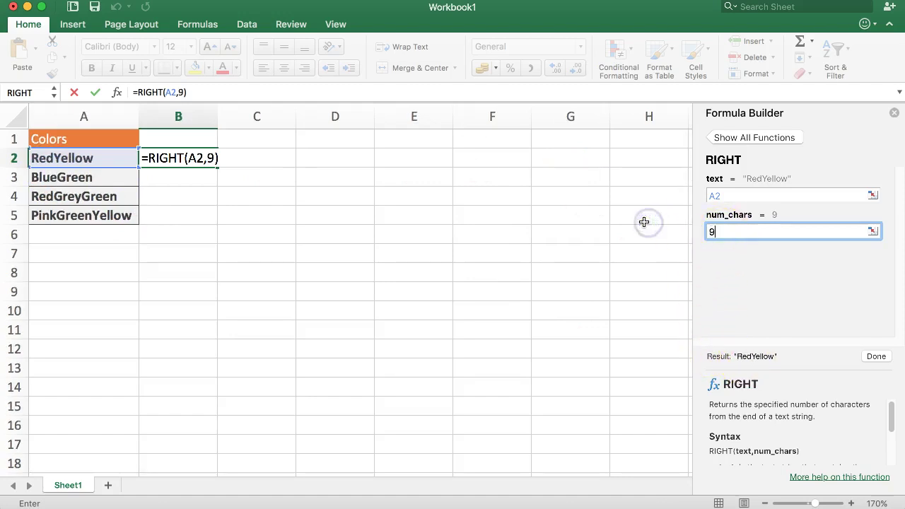
Step: Set the RIGHT formula's number of characters to 6, complete the formula in B2 and close the Formula Builder
{"action": "left_click_drag", "start_coordinate": [731, 232], "coordinate": [632, 224]}
{"action": "type", "text": "6"}
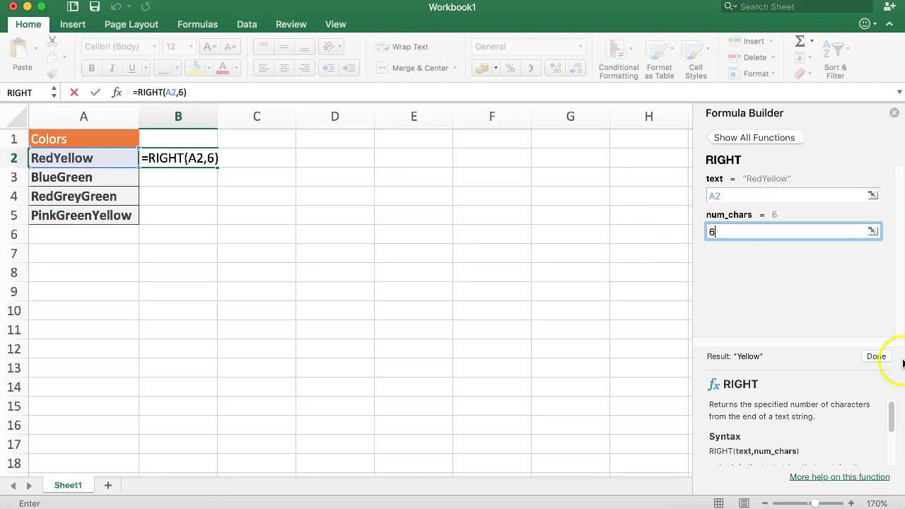
{"action": "left_click", "coordinate": [874, 358]}
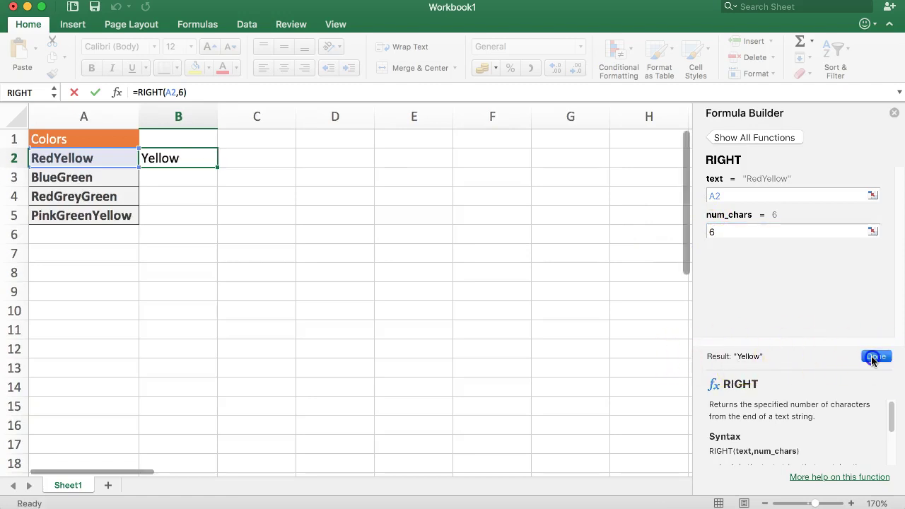
{"action": "left_click", "coordinate": [894, 113]}
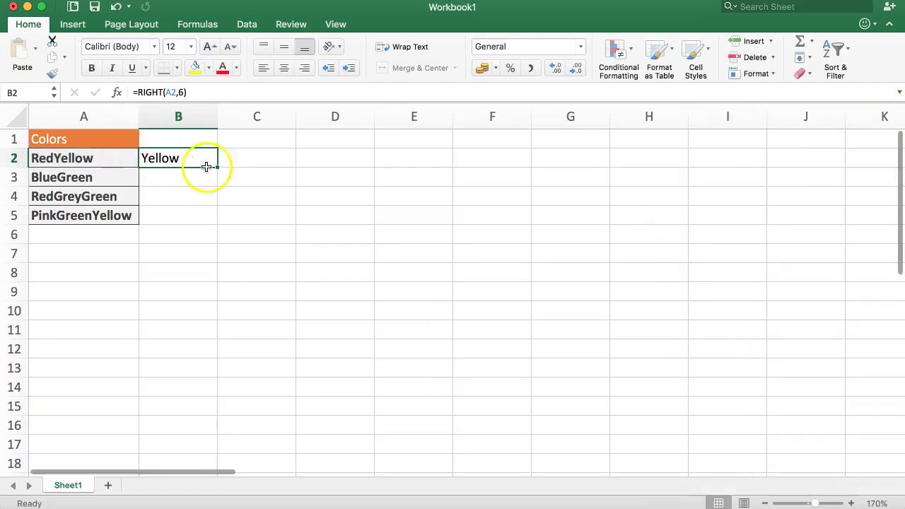
Step: Enter the formula =RIGHT(A3,5) in B3 to extract the last color from BlueGreen
{"action": "left_click", "coordinate": [167, 179]}
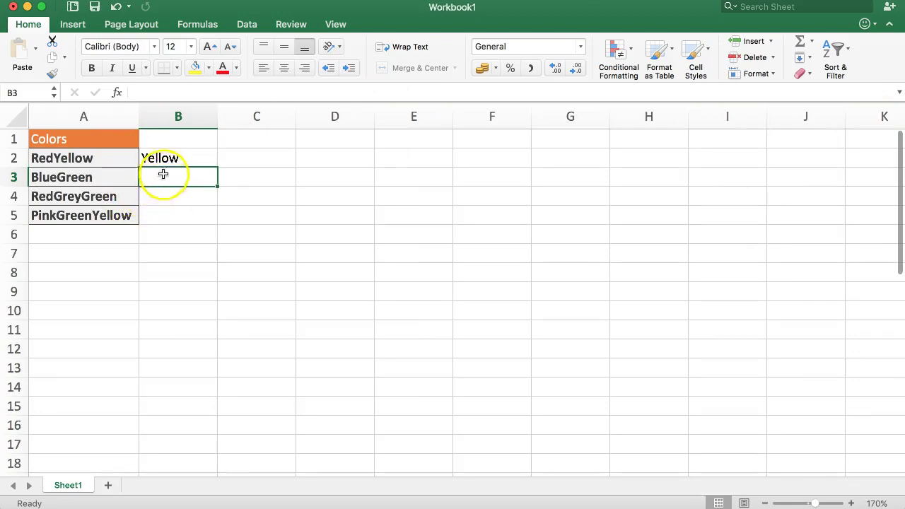
{"action": "left_click", "coordinate": [177, 181]}
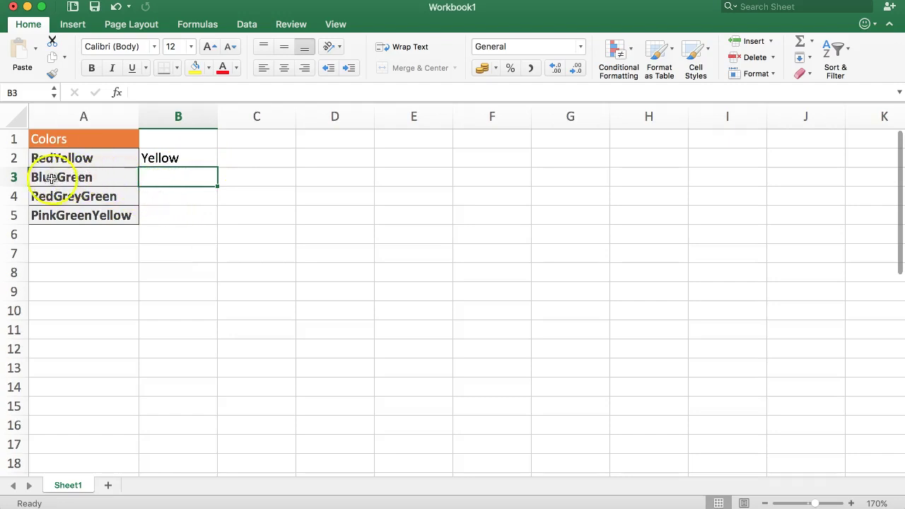
{"action": "left_click", "coordinate": [176, 177]}
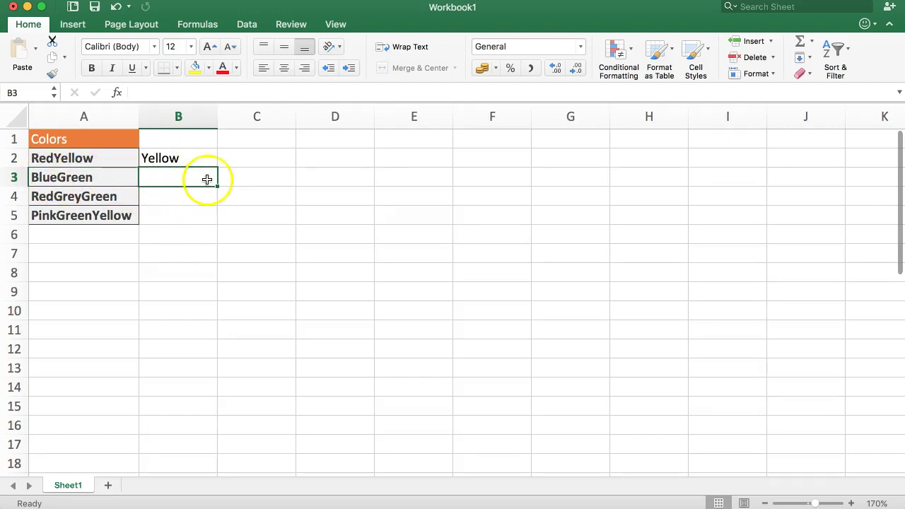
{"action": "type", "text": "="}
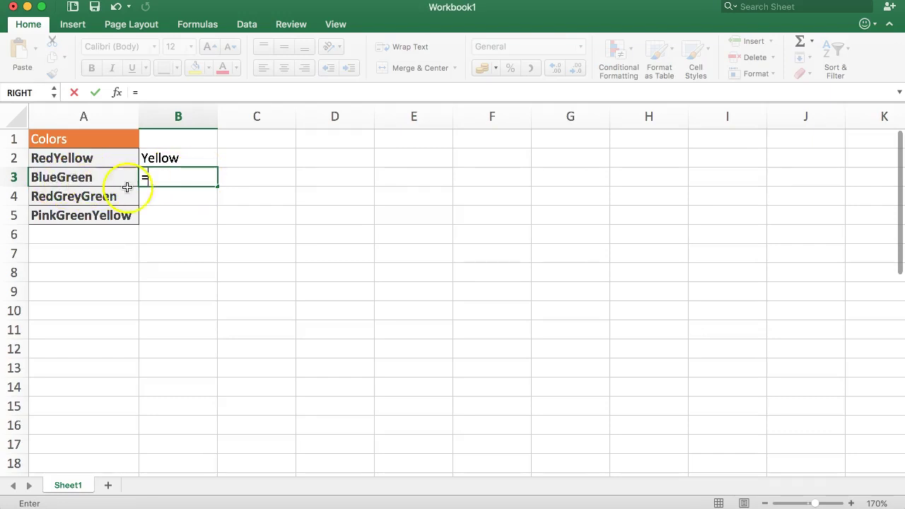
{"action": "type", "text": "RI"}
{"action": "type", "text": "GHT("}
{"action": "key", "text": "BackSpace"}
{"action": "type", "text": "("}
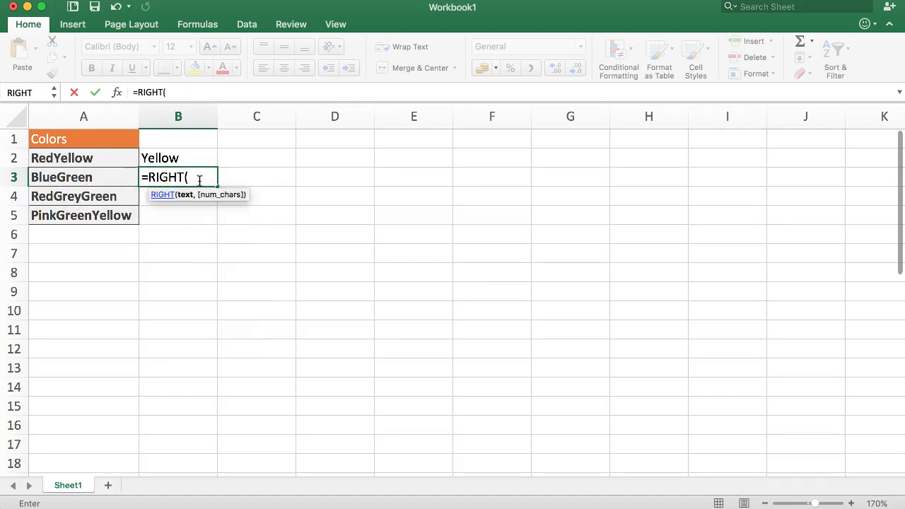
{"action": "left_click", "coordinate": [103, 177]}
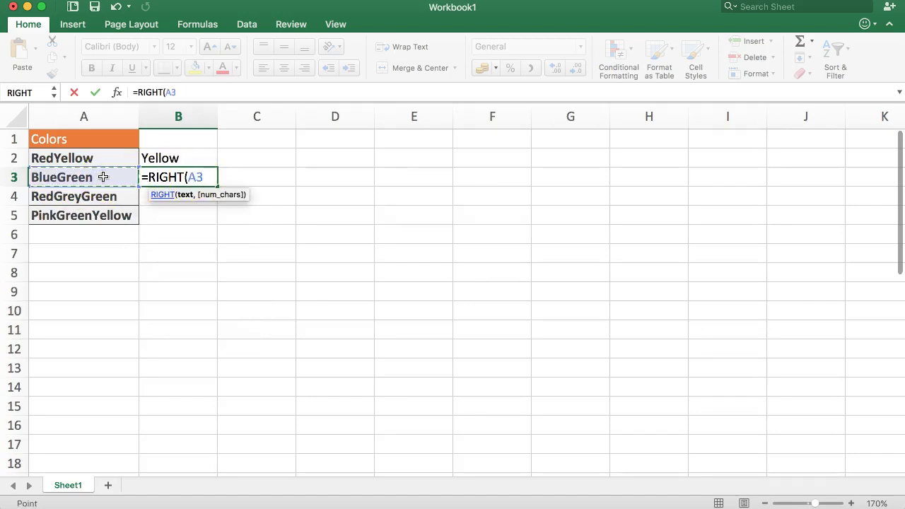
{"action": "type", "text": ",5)"}
{"action": "key", "text": "Return"}
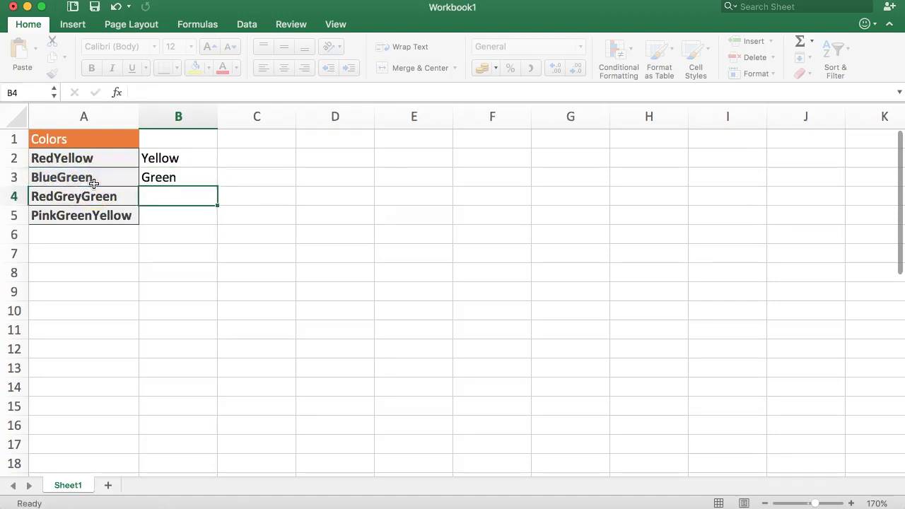
Step: Enter the formula =RIGHT(A4,9) in B4 to extract the last two colors from RedGreyGreen
{"action": "type", "text": "="}
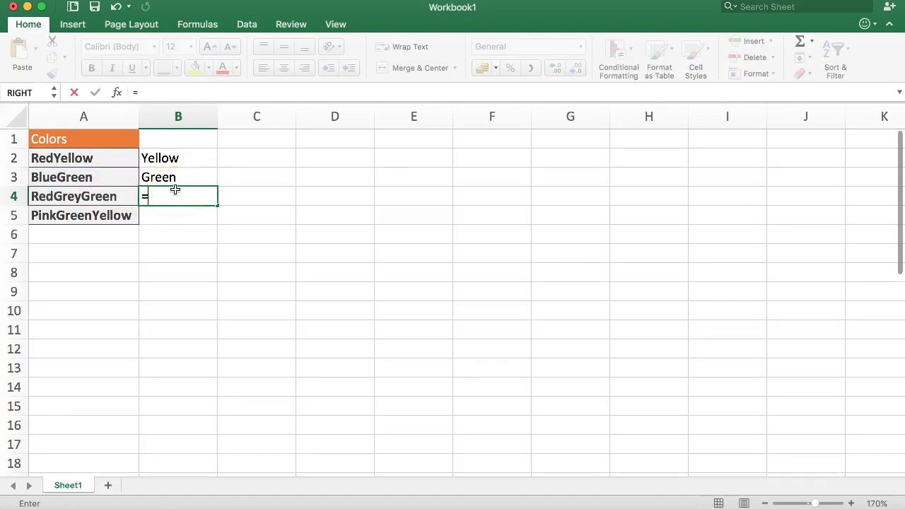
{"action": "type", "text": "RIGHT("}
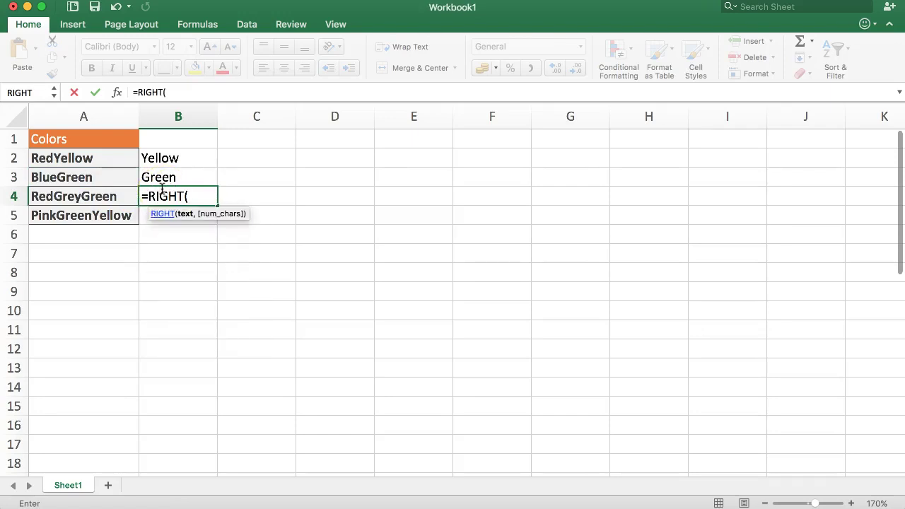
{"action": "left_click", "coordinate": [93, 201]}
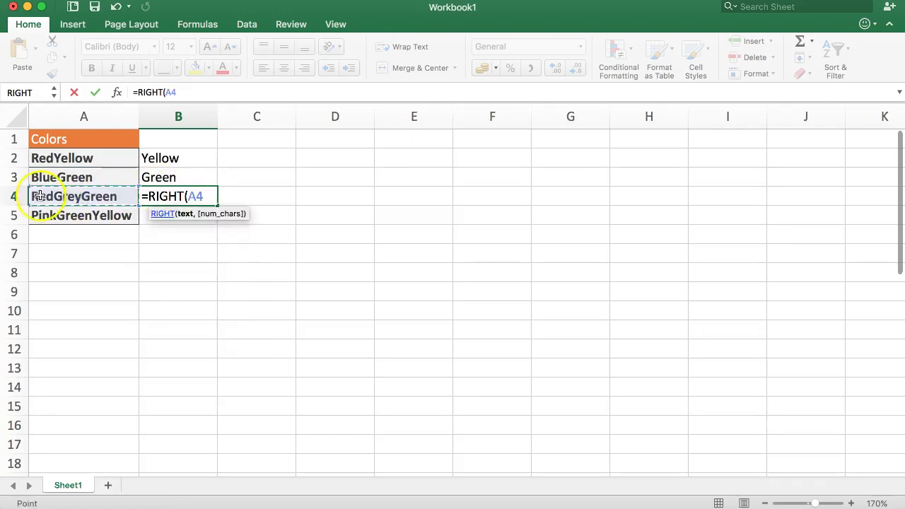
{"action": "type", "text": ","}
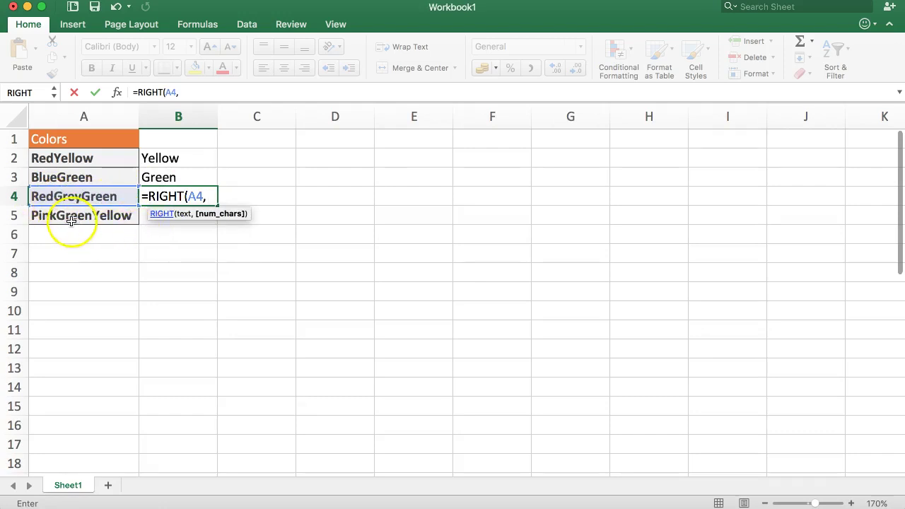
{"action": "type", "text": "9"}
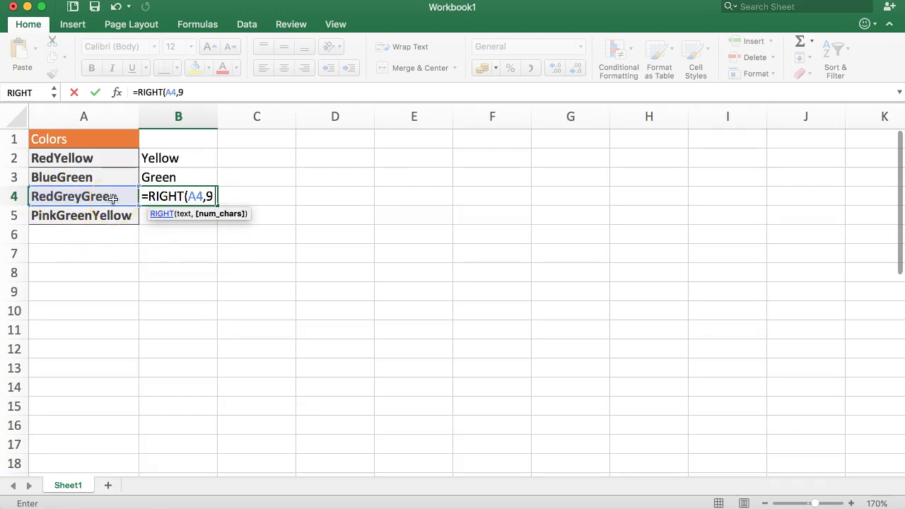
{"action": "type", "text": ")"}
{"action": "key", "text": "Return"}
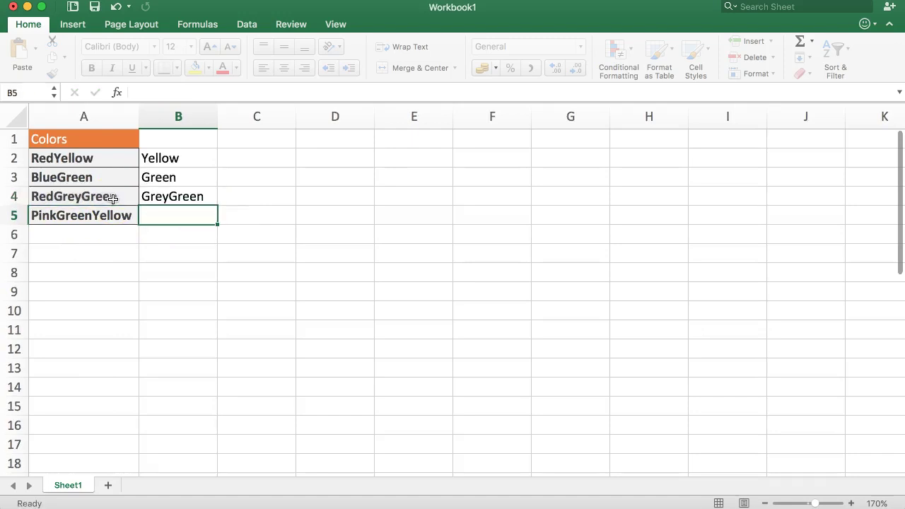
Step: Enter the formula =RIGHT(A5,11) in B5 to extract the last two colors from PinkGreenYellow
{"action": "left_click", "coordinate": [162, 214]}
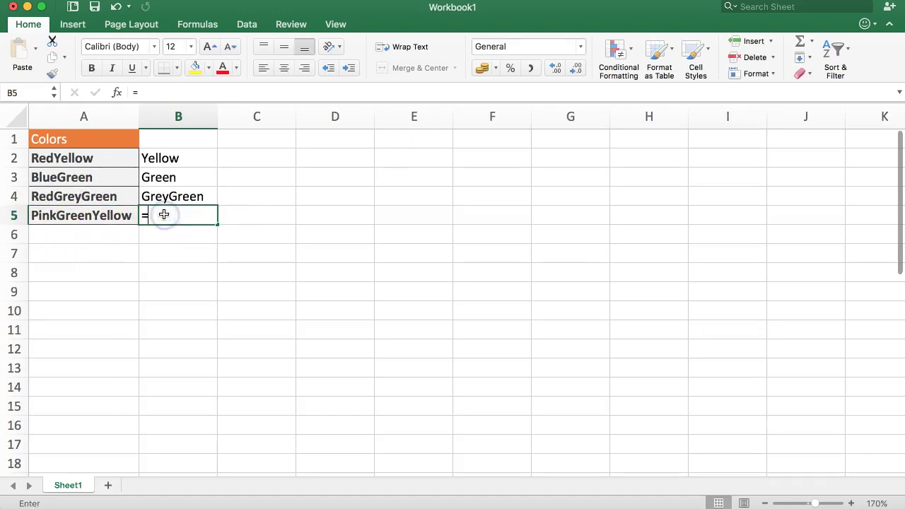
{"action": "type", "text": "=RIGHT("}
{"action": "left_click", "coordinate": [76, 214]}
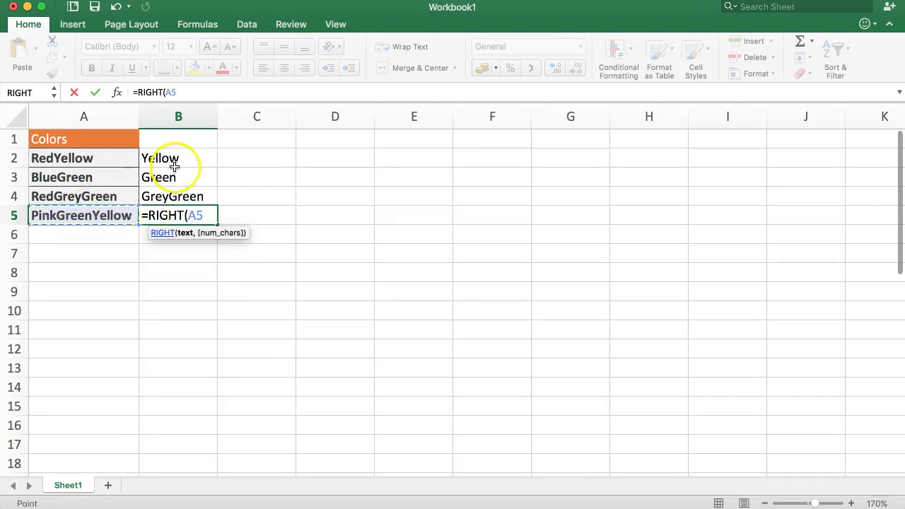
{"action": "type", "text": ","}
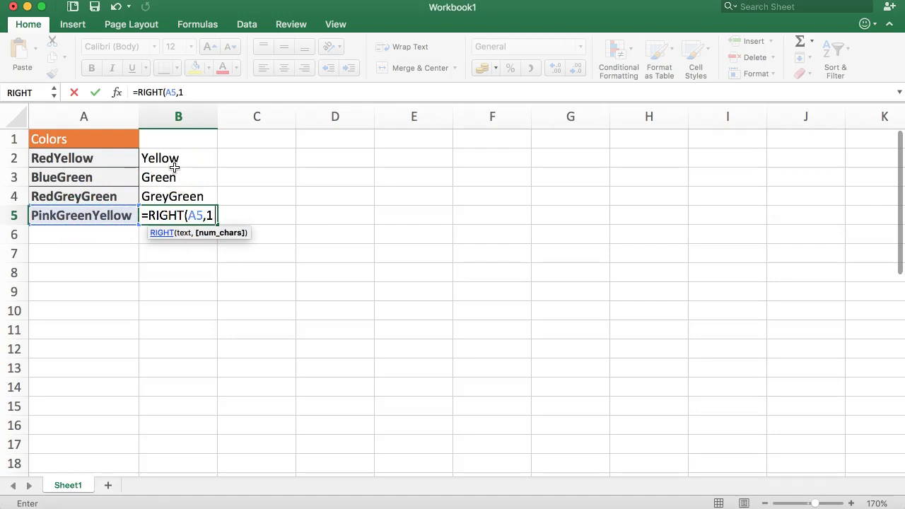
{"action": "type", "text": "11)"}
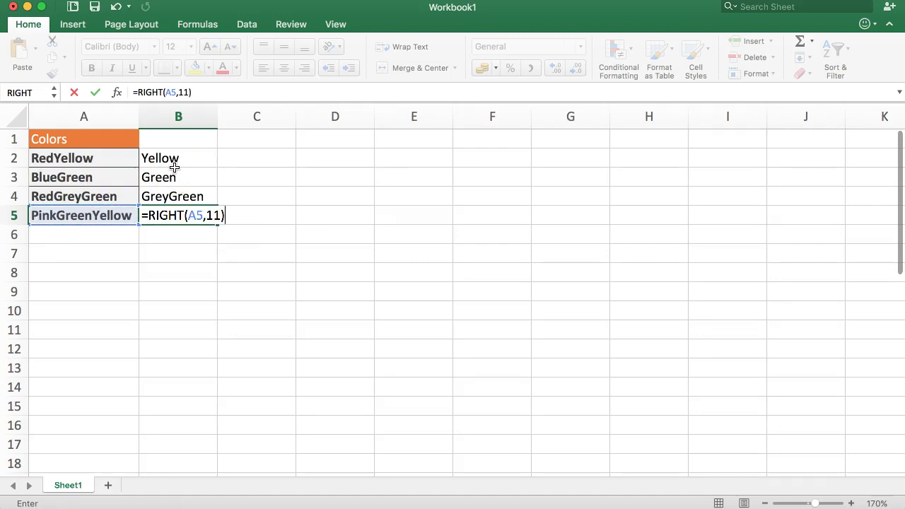
{"action": "key", "text": "Return"}
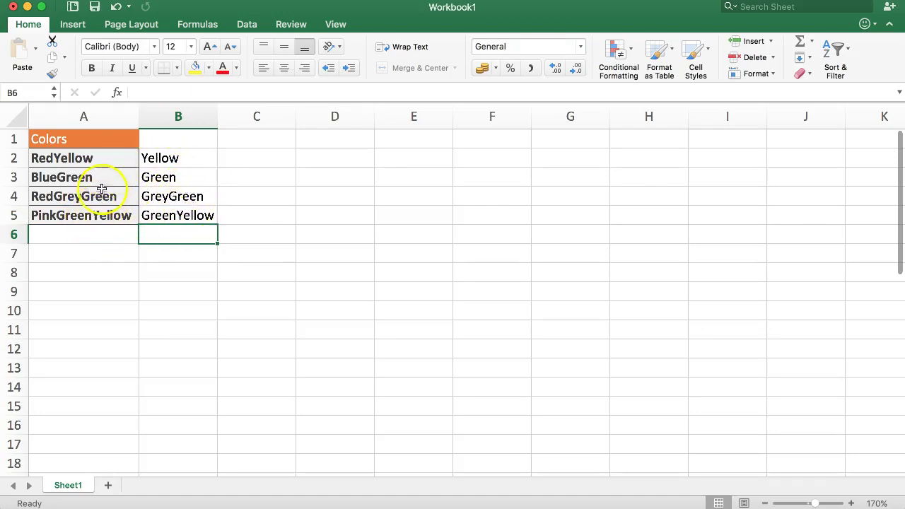
{"action": "left_click", "coordinate": [86, 158]}
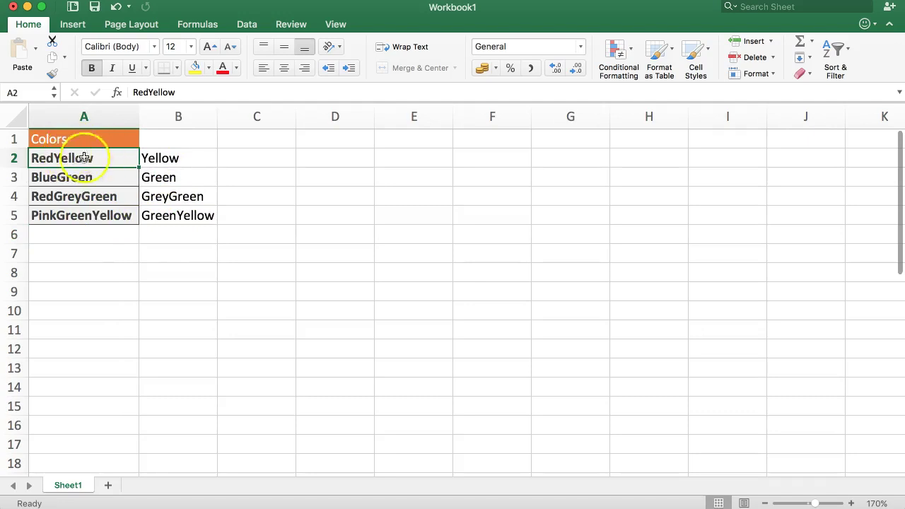
{"action": "left_click_drag", "start_coordinate": [189, 160], "coordinate": [191, 200]}
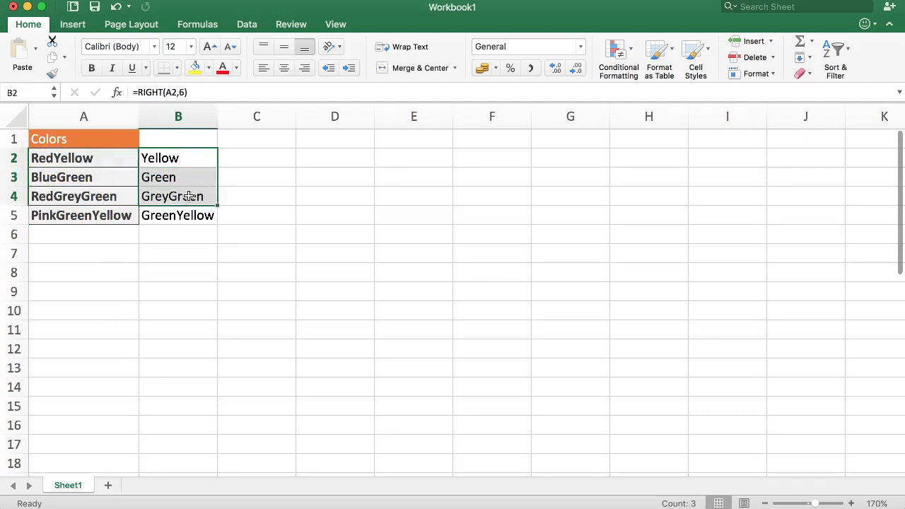